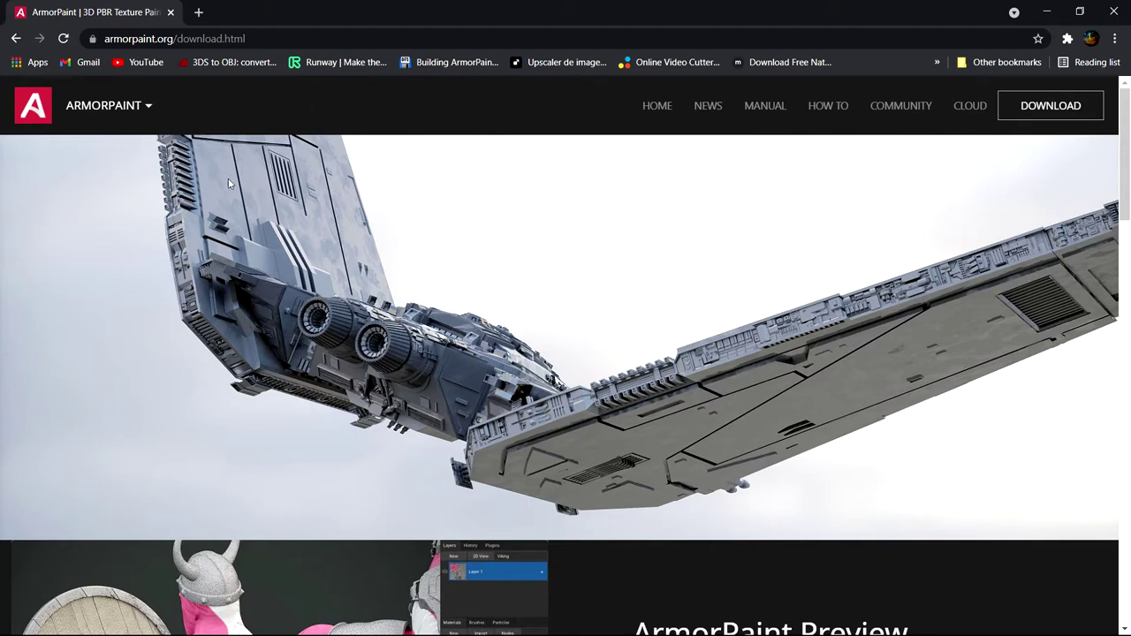
Scroll through the ArmorPaint download page and advance the preview gallery to the next image
scroll(229, 176, "down", 1)
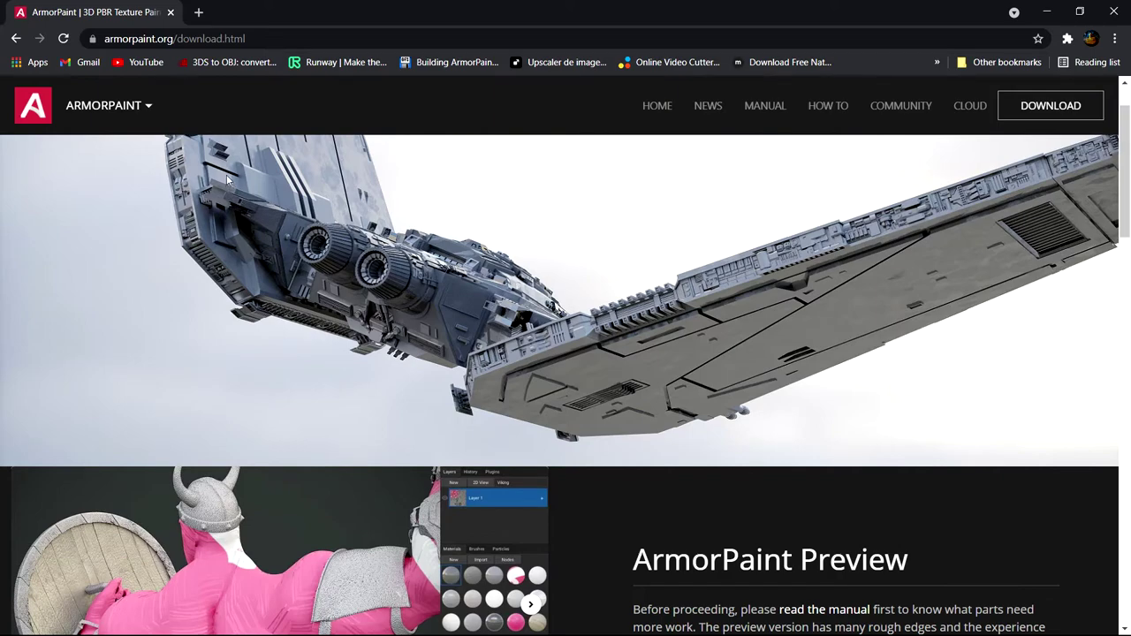
scroll(220, 172, "up", 1)
scroll(209, 168, "down", 6)
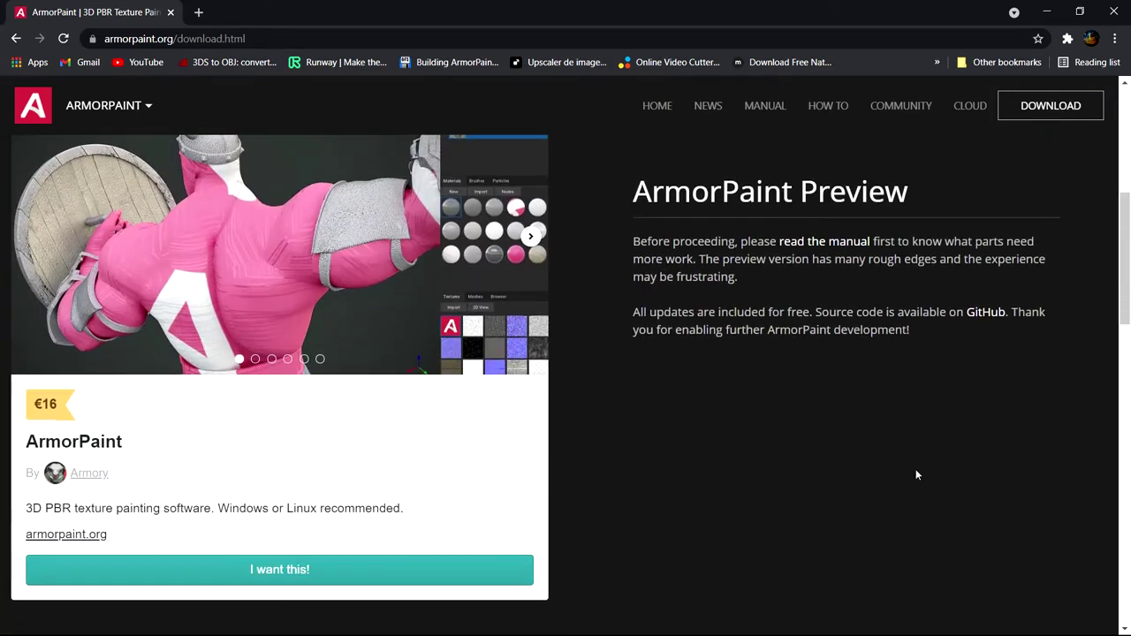
scroll(898, 412, "up", 1)
scroll(782, 428, "down", 1)
scroll(480, 441, "up", 1)
left_click(530, 325)
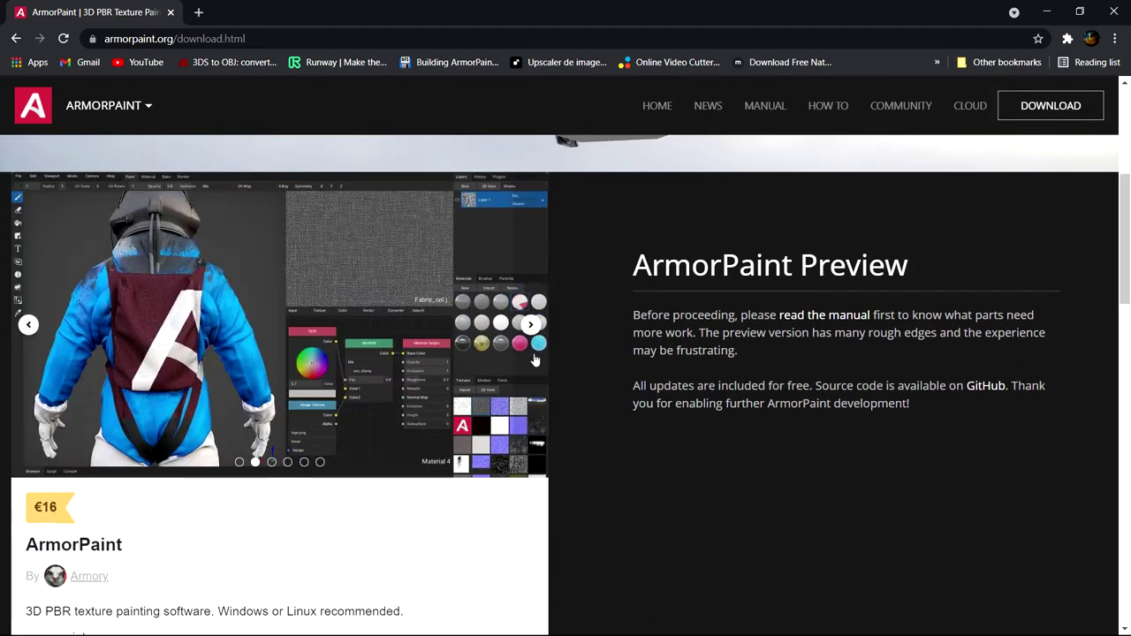
scroll(563, 373, "down", 2)
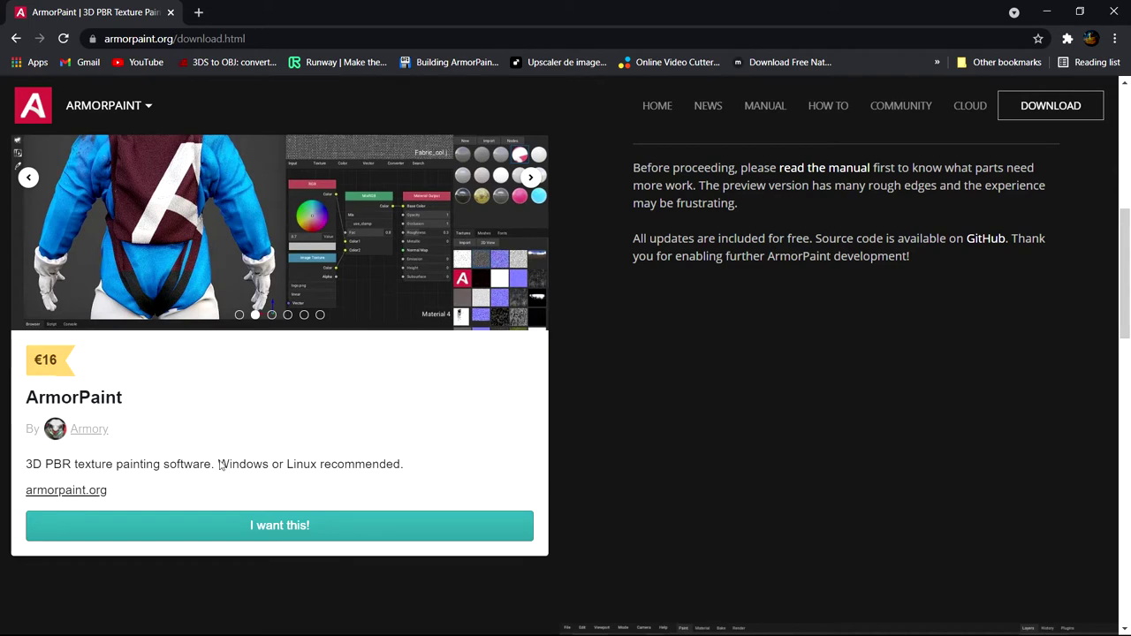
scroll(254, 470, "up", 1)
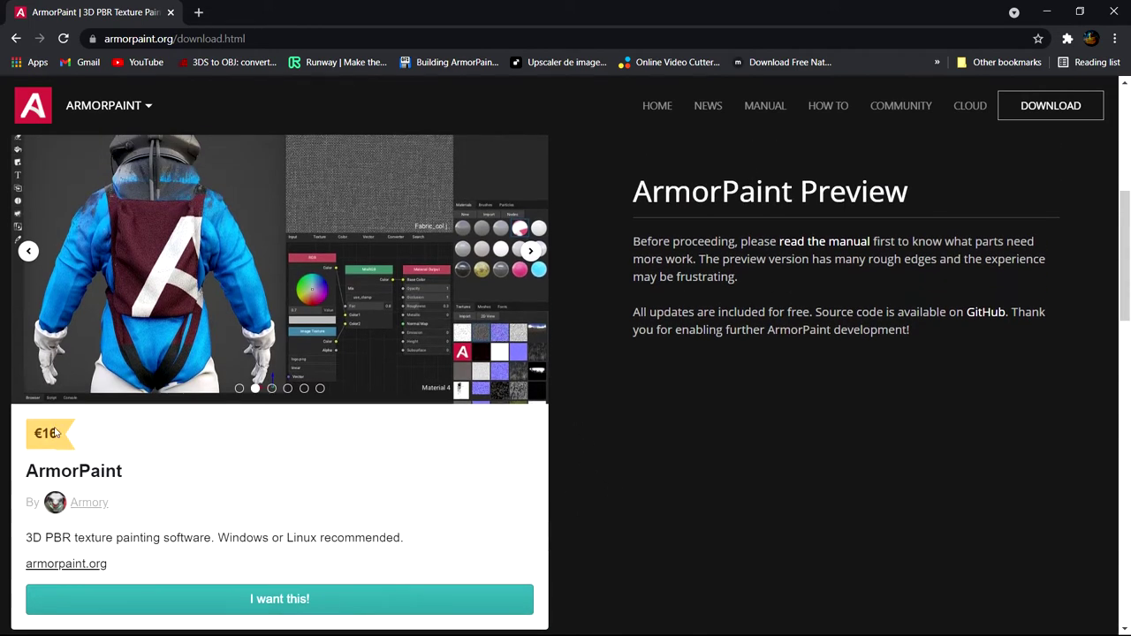
scroll(804, 554, "up", 1)
scroll(804, 555, "up", 4)
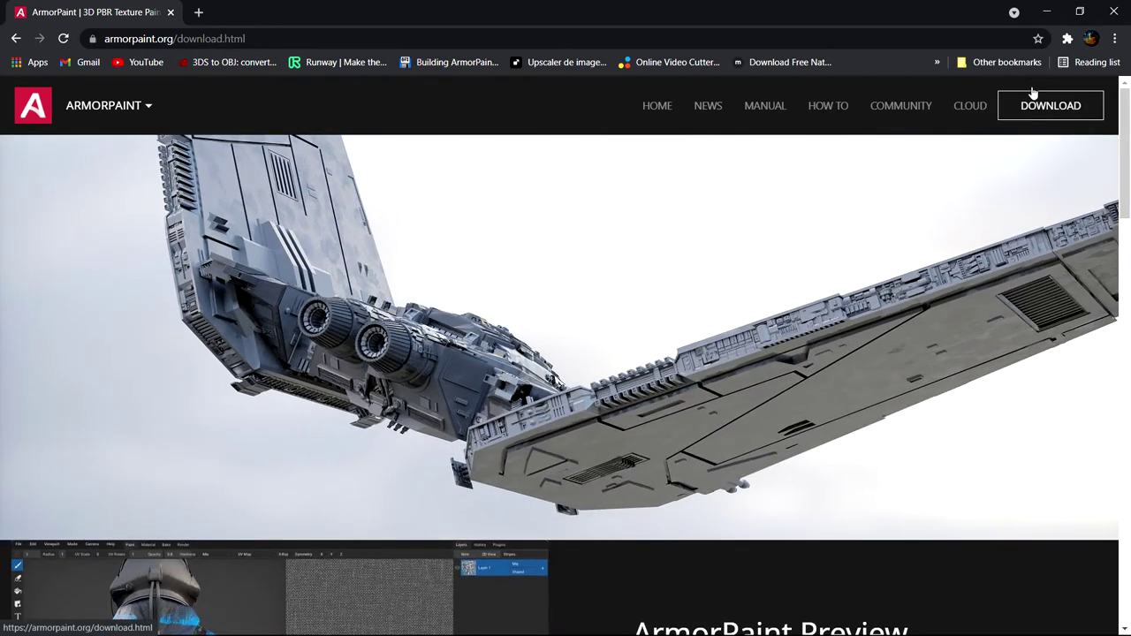
left_click(1115, 12)
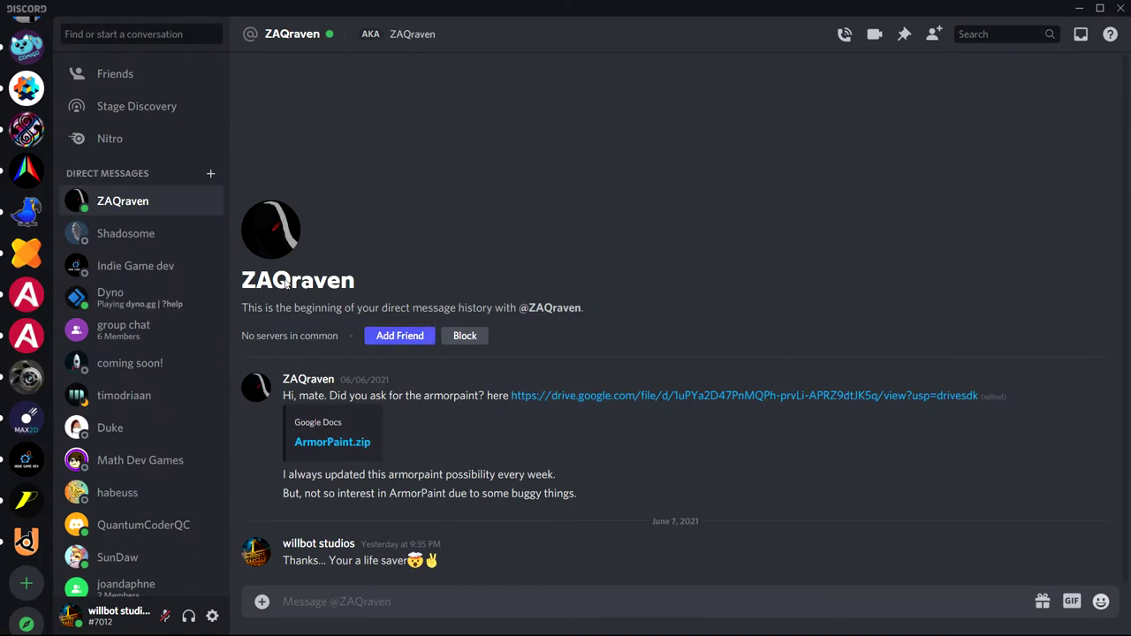
left_click(241, 267)
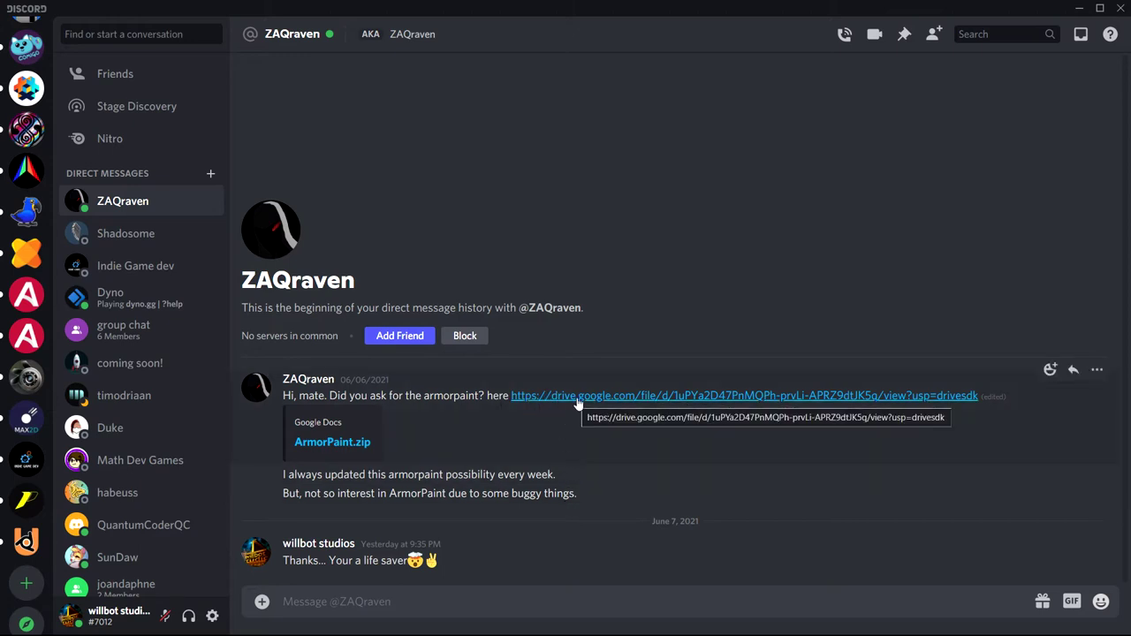
Download ArmorPaint.zip from the shared Drive link and show it in its Téléchargements folder
left_click(712, 396)
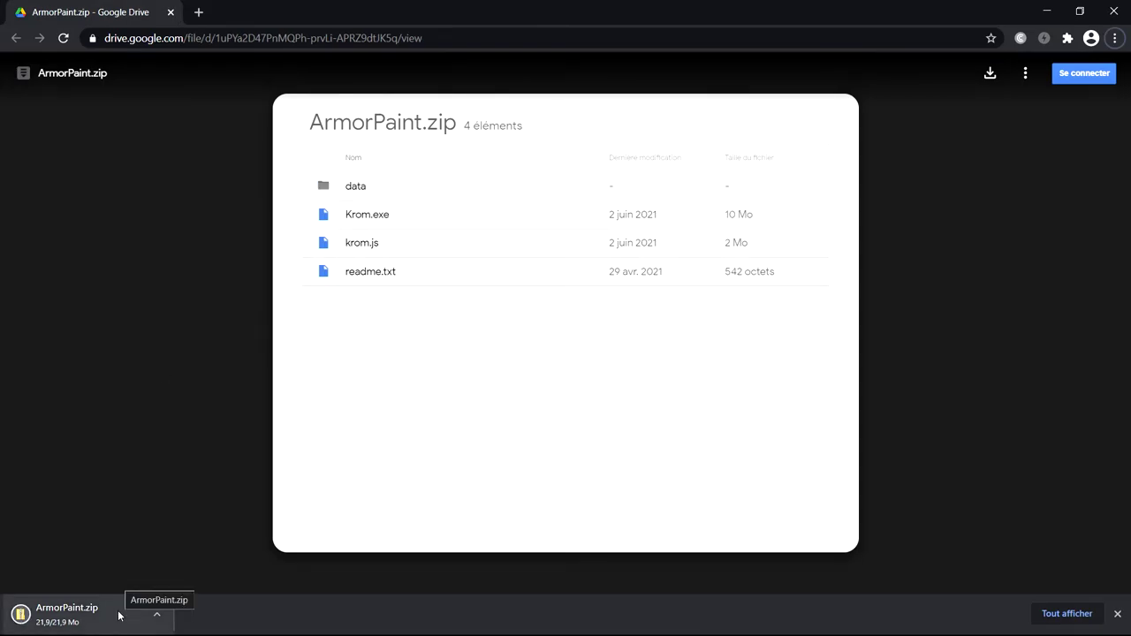
left_click(158, 617)
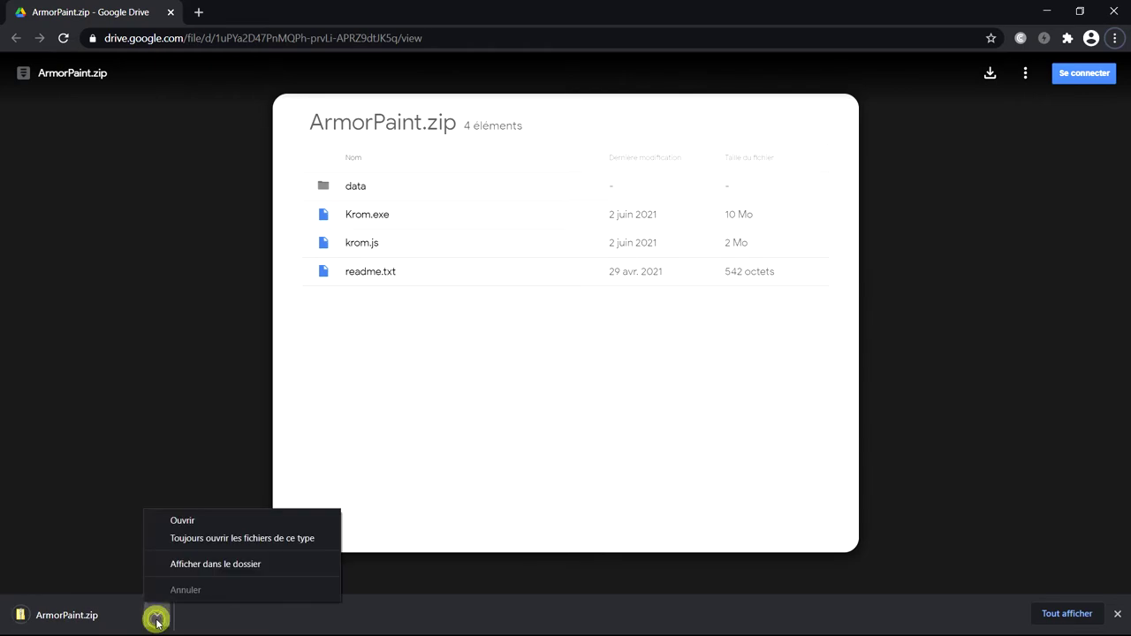
left_click(182, 567)
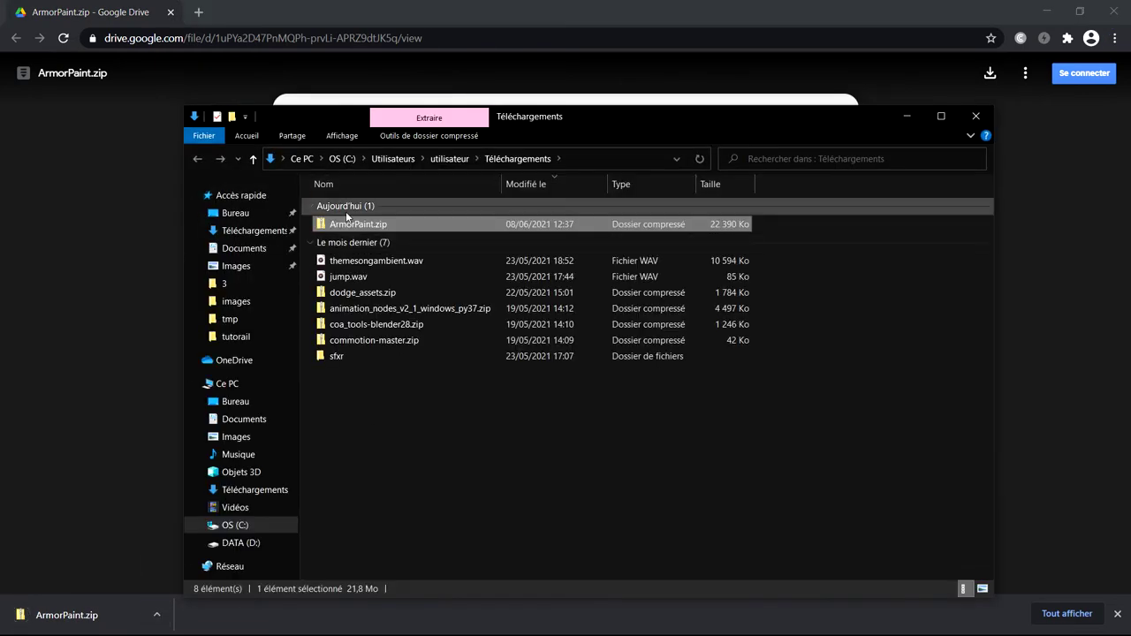
Extract all of ArmorPaint.zip into the proposed ArmorPaint folder
right_click(349, 225)
left_click(401, 294)
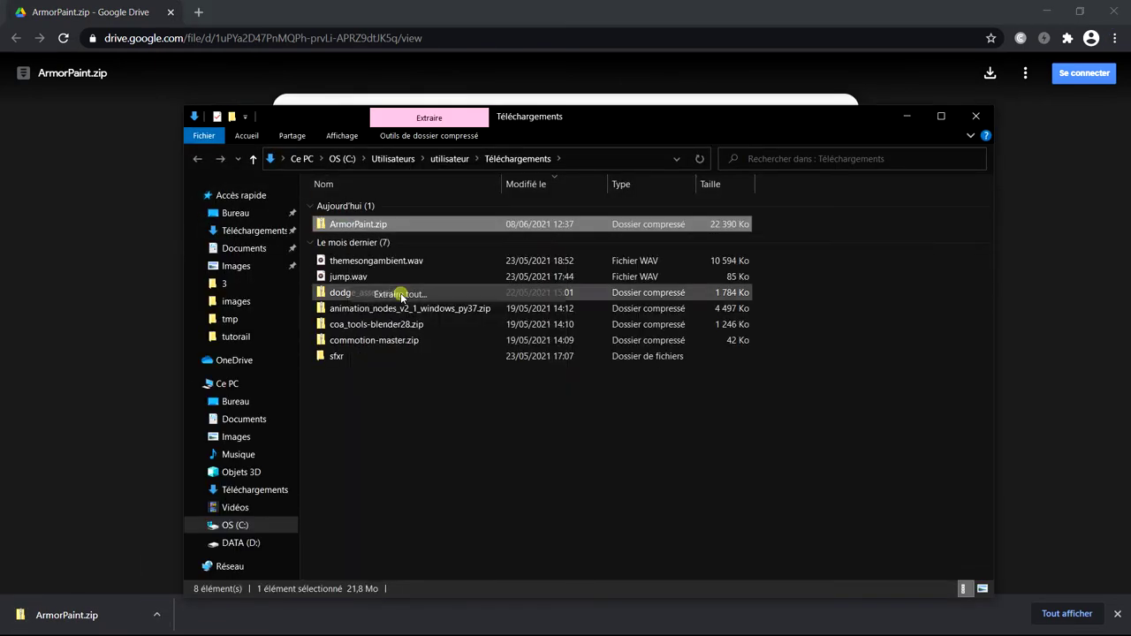
left_click(687, 475)
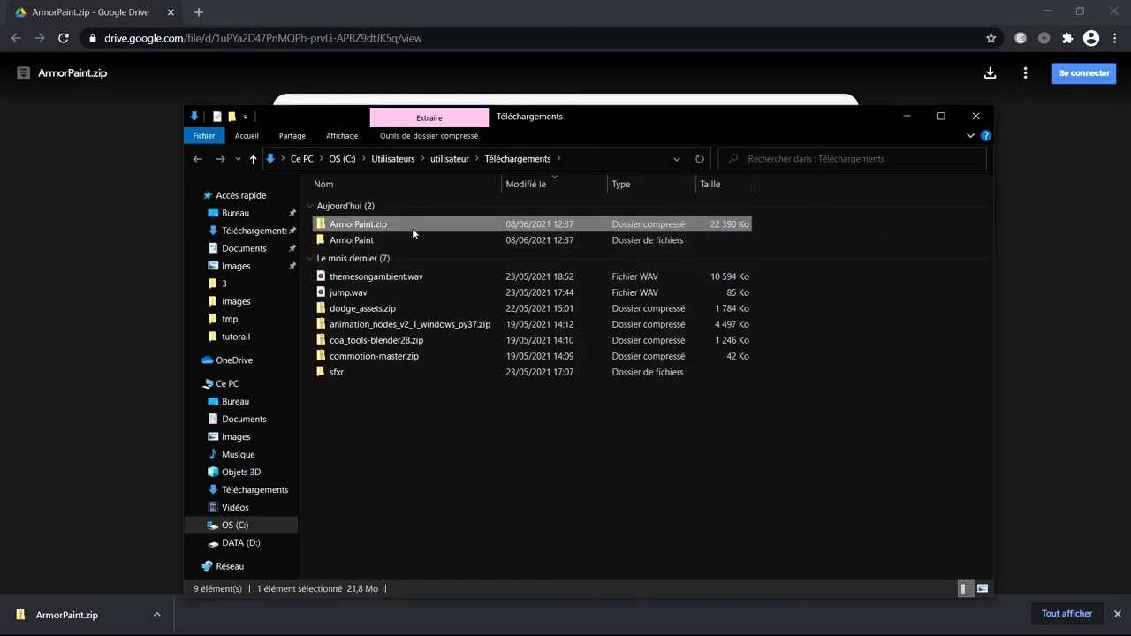
Open the extracted ArmorPaint folder and select Krom.exe
key("Delete")
double_click(411, 228)
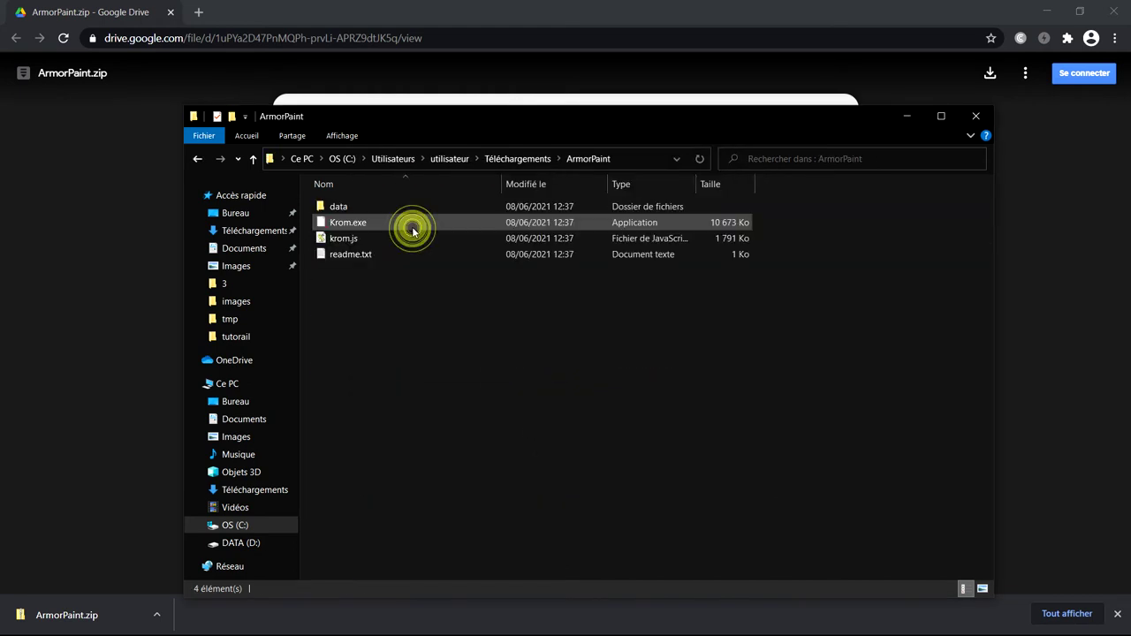
left_click(368, 224)
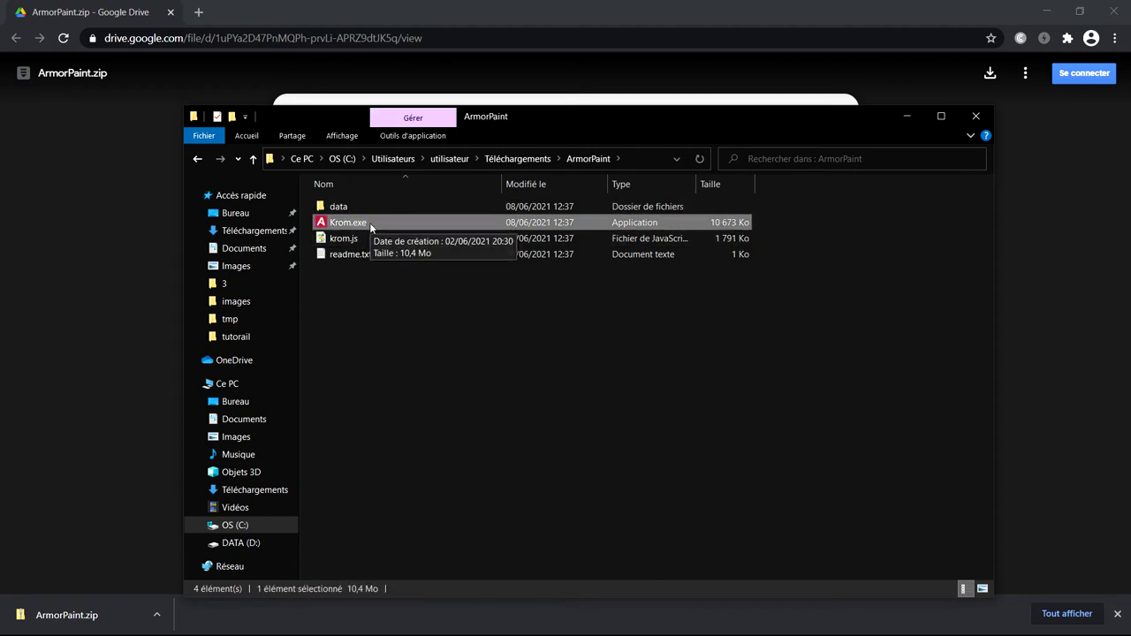
Open readme.txt in Notepad and read through its thank-you note
double_click(366, 254)
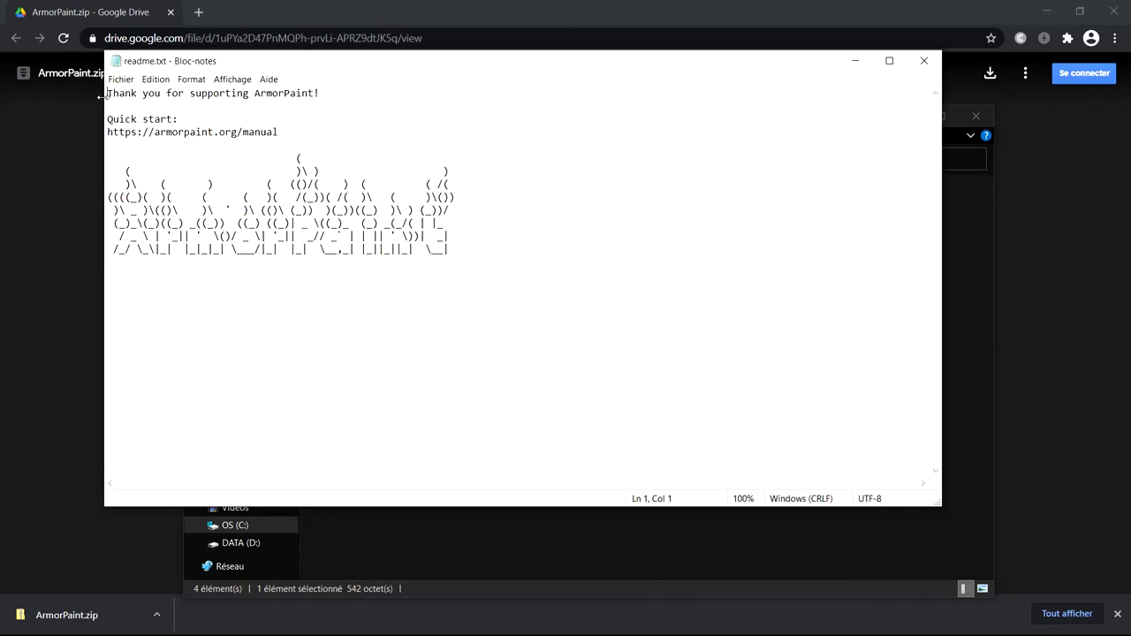
left_click_drag(106, 98, 324, 74)
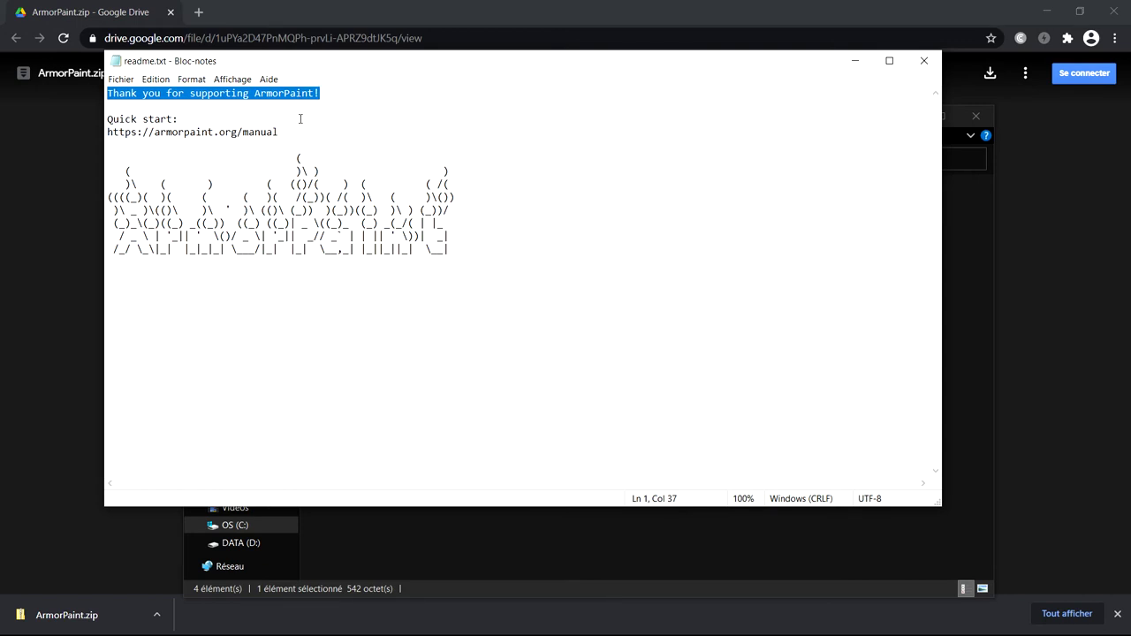
left_click(283, 94)
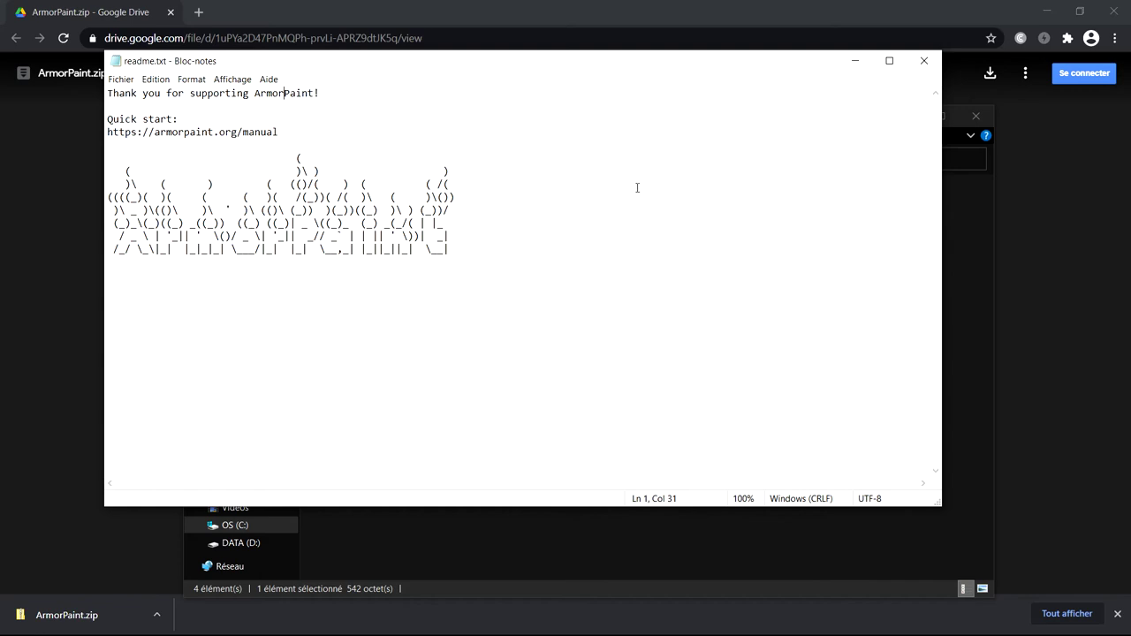
Close the readme, move the ArmorPaint folder window toward the centre, and select Krom.exe
left_click(923, 60)
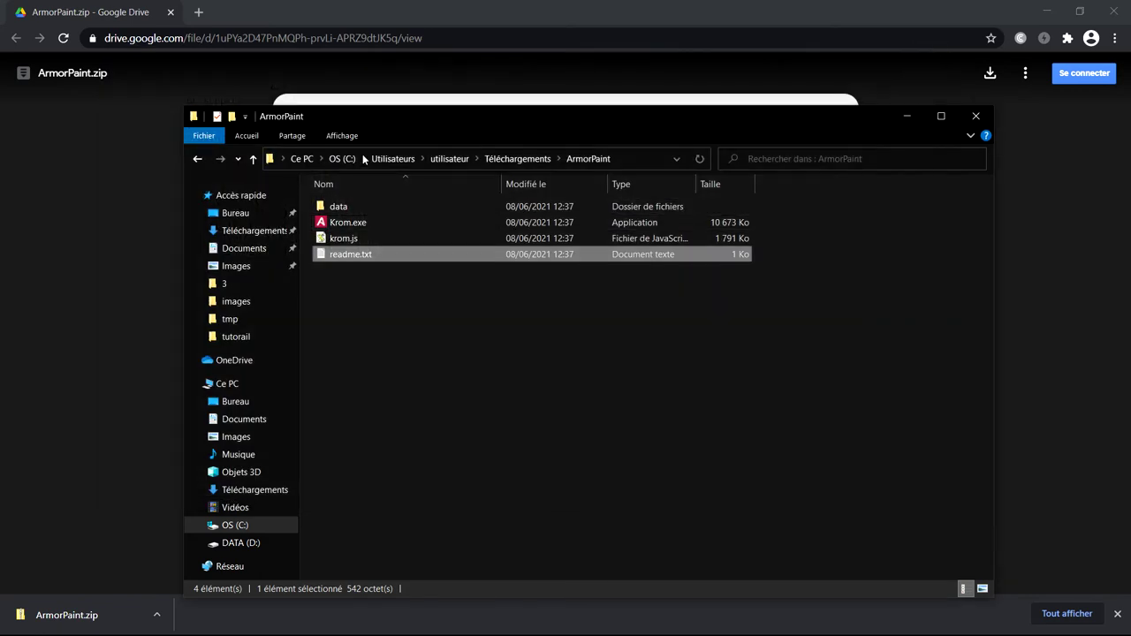
left_click_drag(350, 115, 412, 103)
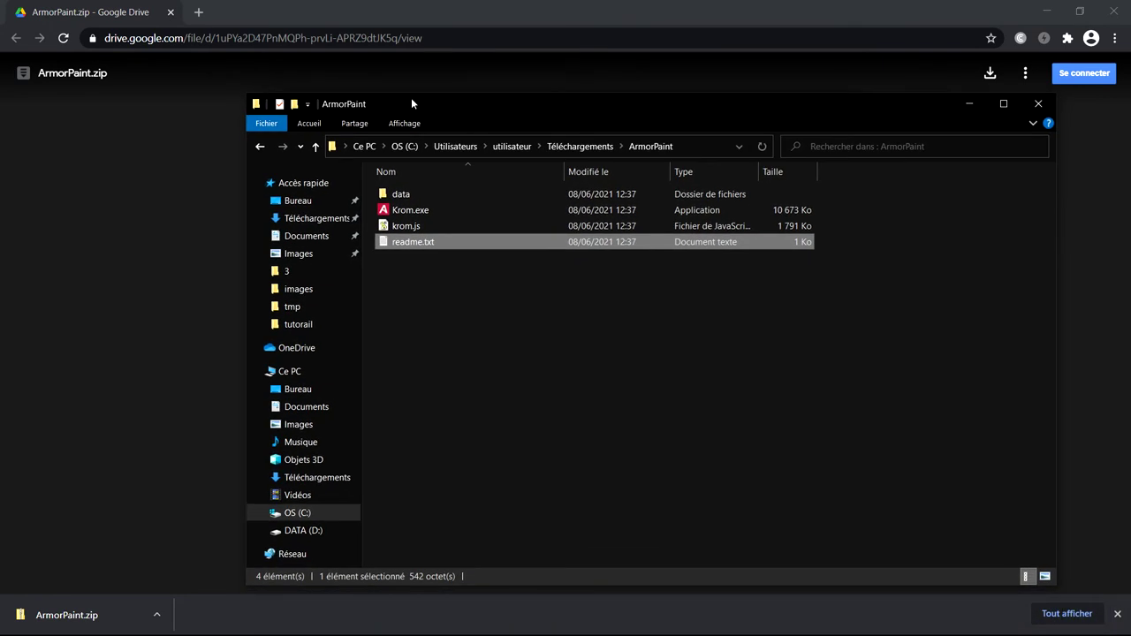
left_click(416, 213)
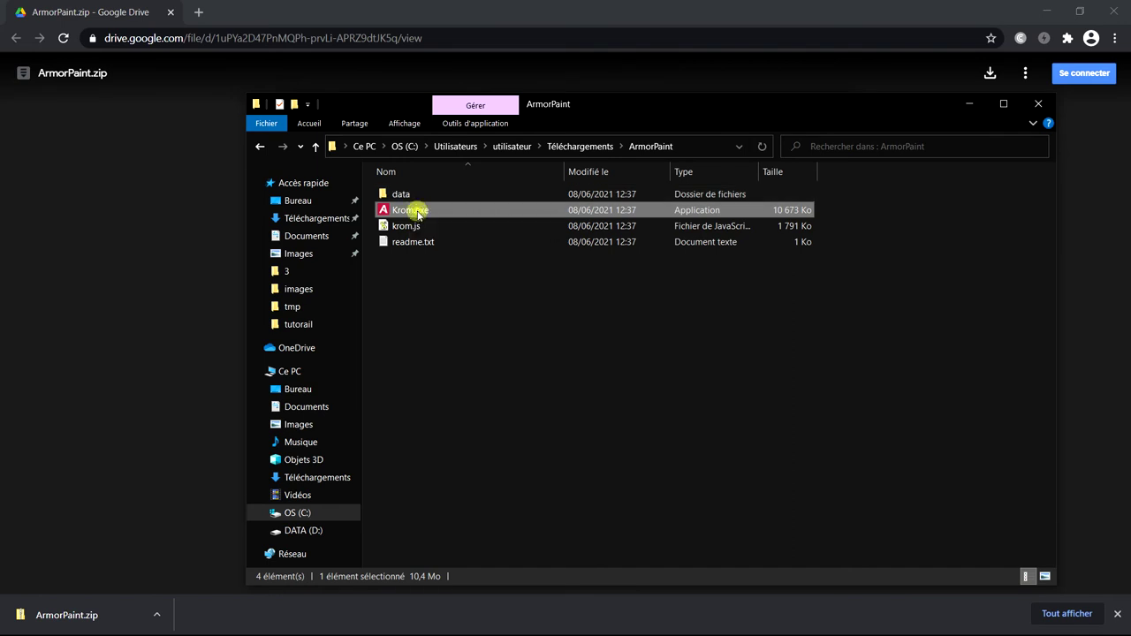
Launch Krom.exe, bypassing the SmartScreen warning with 'Exécuter quand même'
double_click(415, 210)
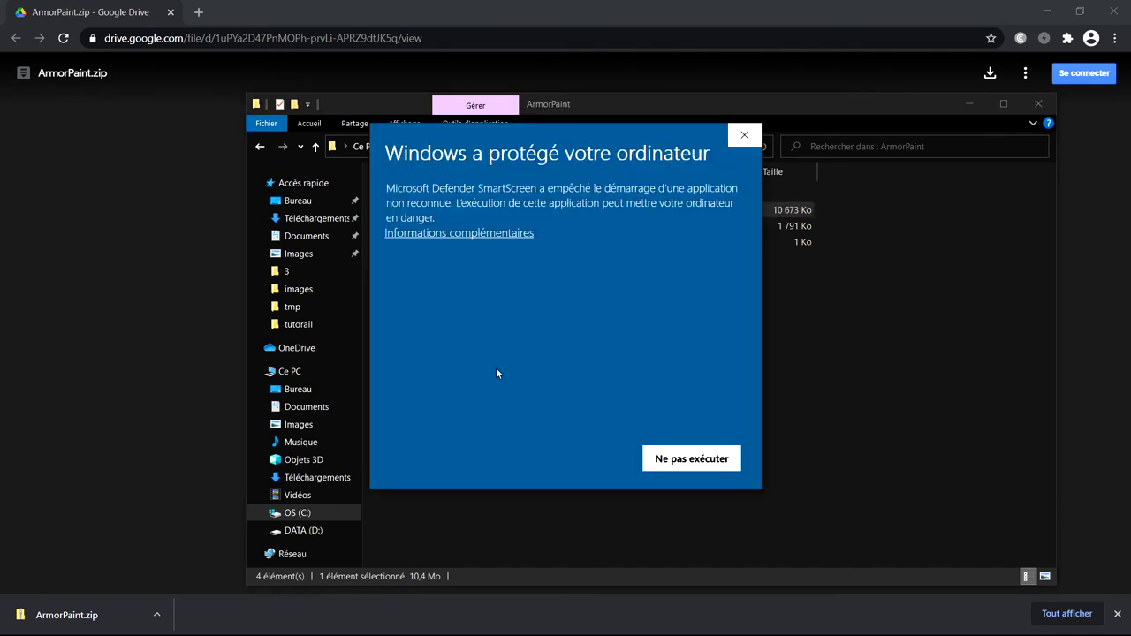
left_click(521, 235)
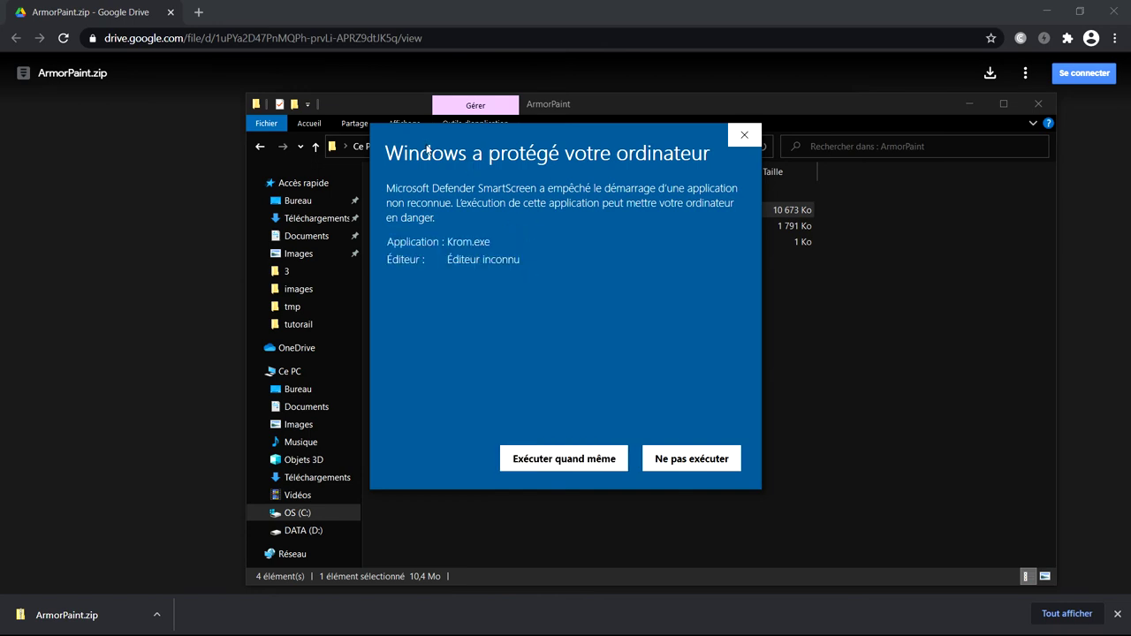
left_click_drag(425, 145, 680, 171)
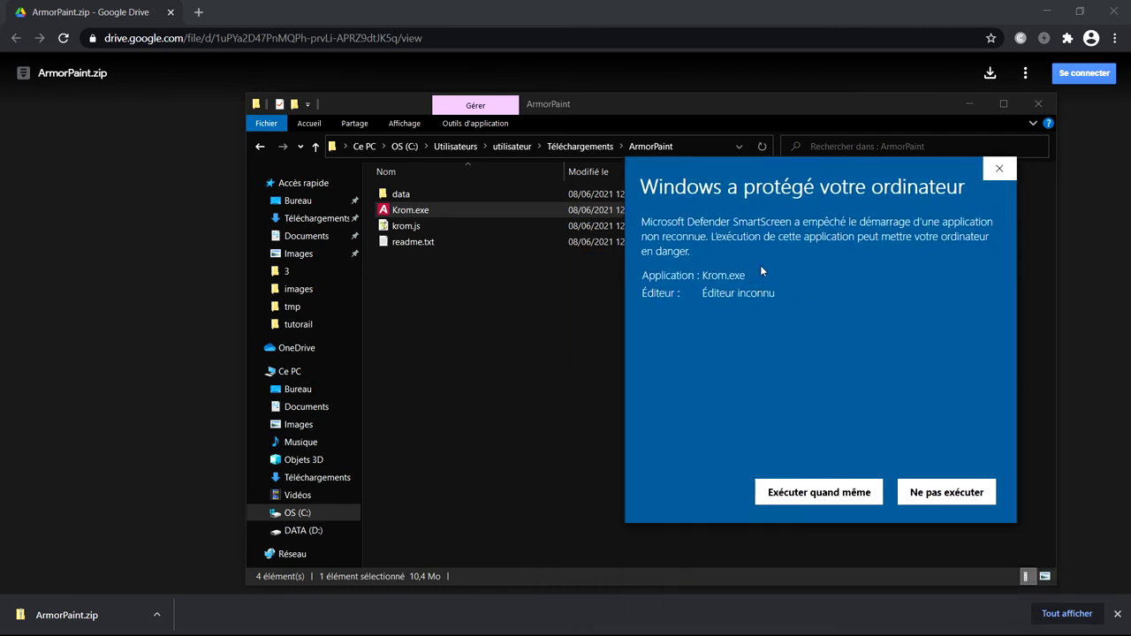
left_click(820, 492)
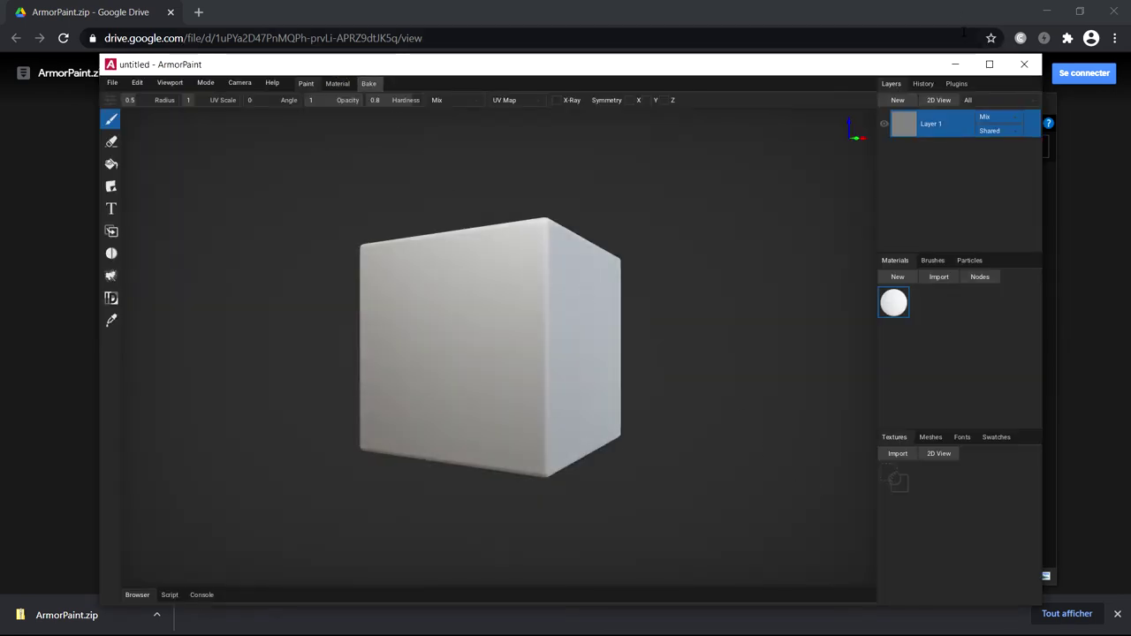
Maximize ArmorPaint and paint white strokes across the cube's front face, left edge and top
left_click(989, 64)
mouse_move(466, 268)
left_mouse_down()
mouse_move(505, 371)
mouse_move(613, 379)
mouse_move(536, 401)
left_mouse_up()
mouse_move(550, 303)
left_mouse_down()
mouse_move(555, 394)
mouse_move(560, 378)
mouse_move(500, 315)
left_mouse_up()
mouse_move(391, 295)
left_mouse_down()
mouse_move(395, 306)
mouse_move(630, 300)
mouse_move(591, 300)
left_mouse_up()
left_click_drag(538, 260, 590, 340)
Add more vertical strokes and a curved stroke on the cube, orbiting between them
left_click_drag(621, 381, 775, 396)
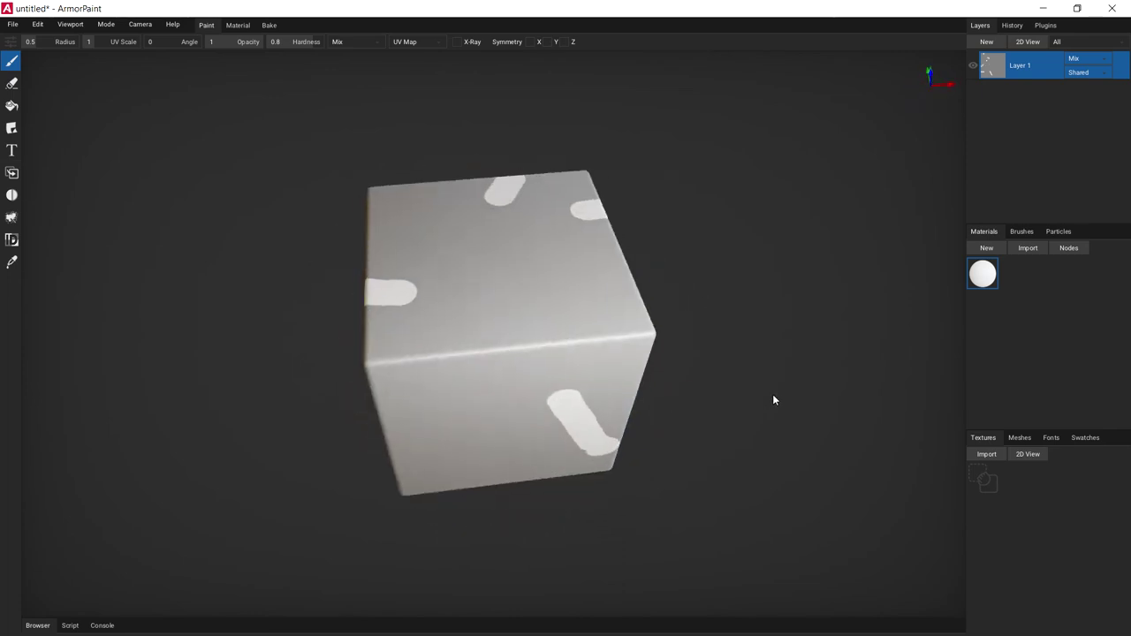
left_click_drag(461, 329, 472, 427)
left_click_drag(573, 403, 500, 374)
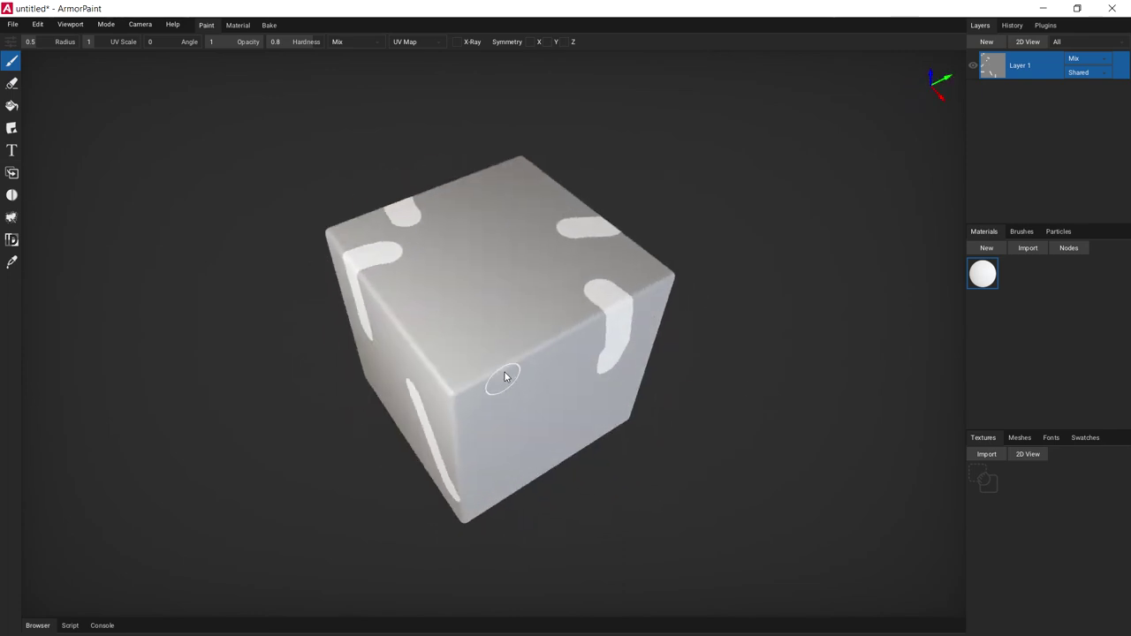
left_click_drag(467, 318, 469, 406)
mouse_move(570, 396)
left_mouse_down()
mouse_move(492, 404)
mouse_move(633, 366)
mouse_move(581, 262)
mouse_move(520, 291)
left_mouse_up()
mouse_move(469, 318)
left_mouse_down()
mouse_move(497, 448)
mouse_move(613, 441)
mouse_move(634, 455)
left_mouse_up()
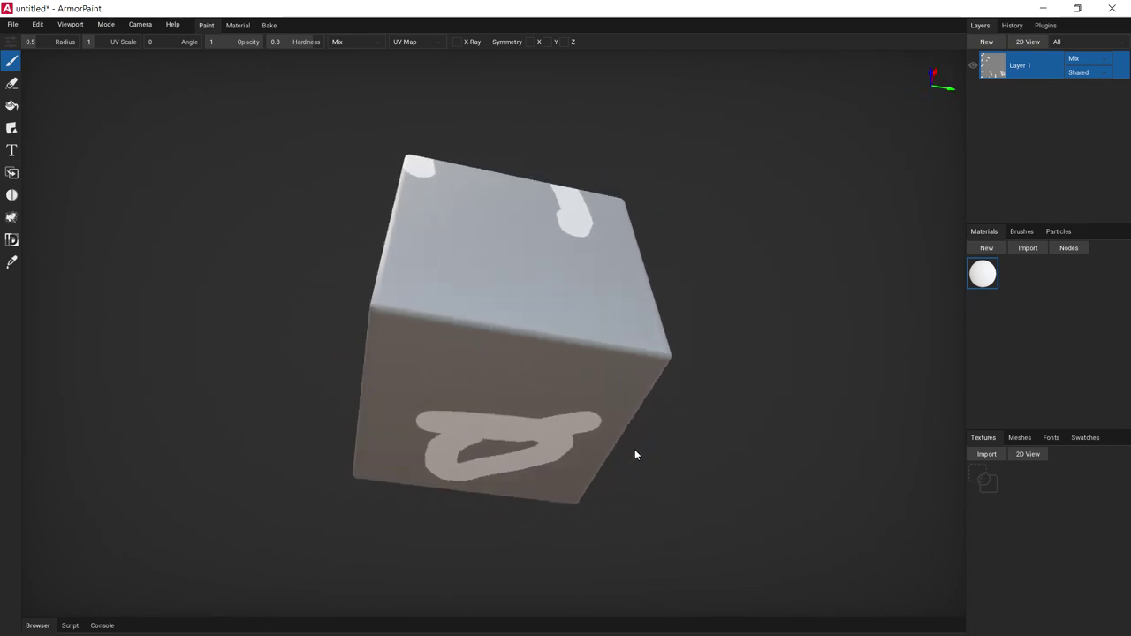
Switch the viewport to Normal display mode and orbit the cube
left_click(105, 24)
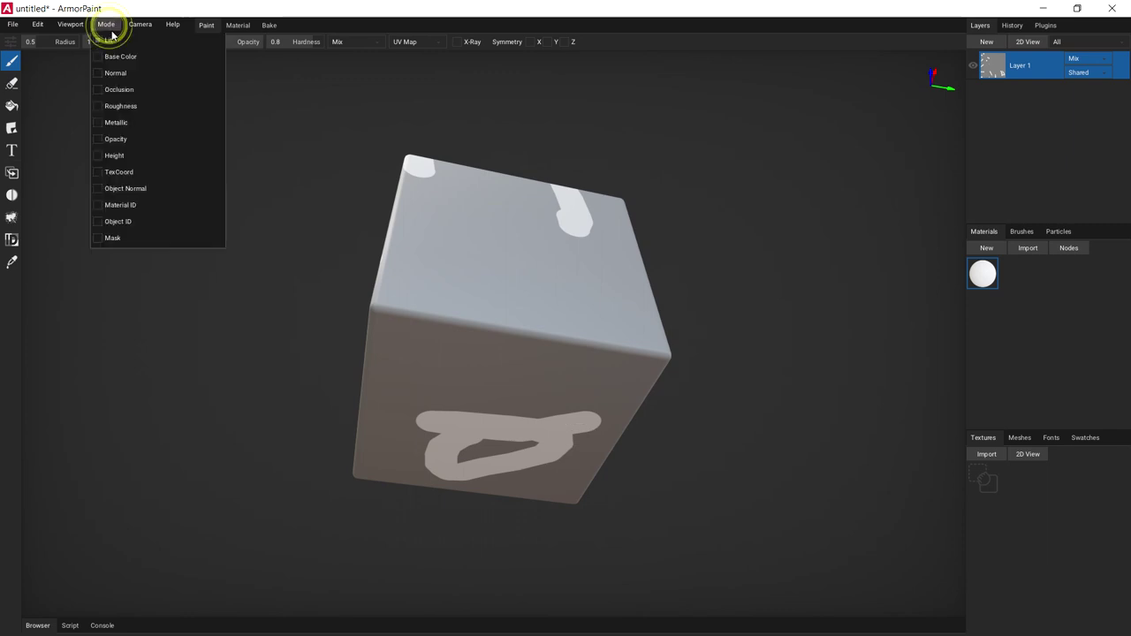
left_click(100, 73)
mouse_move(424, 212)
left_mouse_down()
mouse_move(469, 298)
mouse_move(524, 333)
left_mouse_up()
In the Material workspace, sample the cube's material: base 0.8 grey, roughness 0.3
left_click(266, 25)
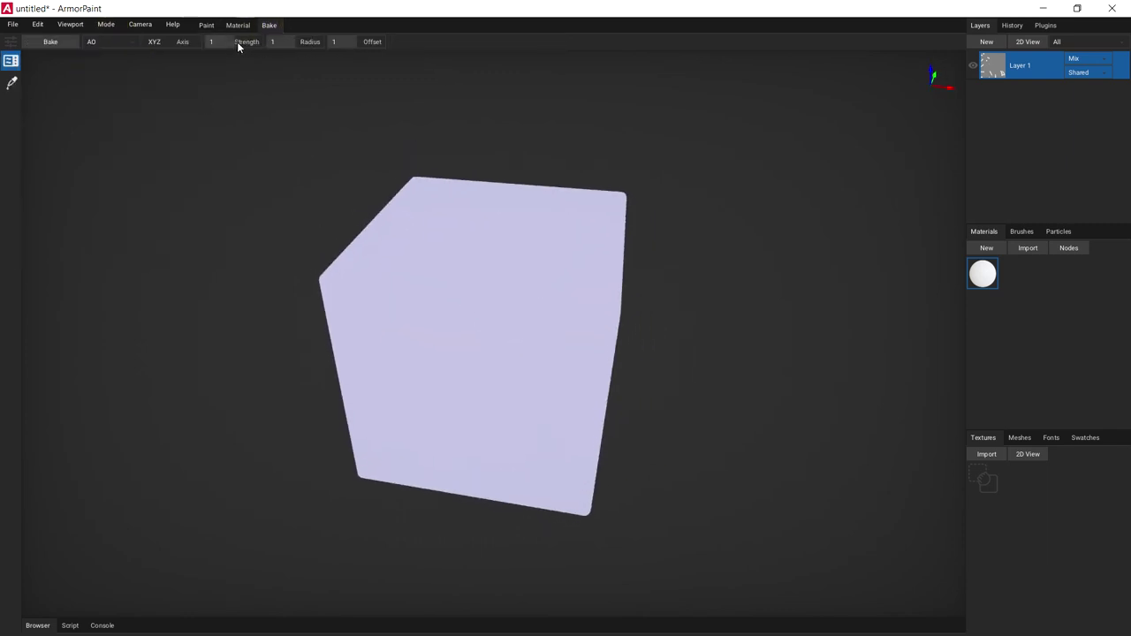
left_click(238, 27)
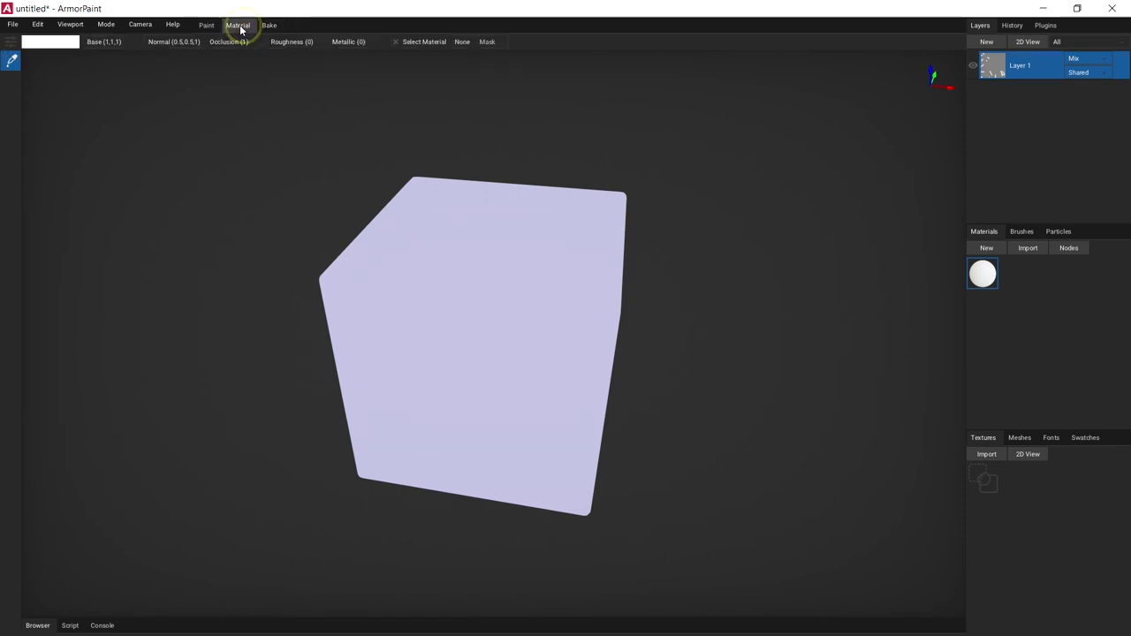
left_click(45, 48)
left_click(439, 252)
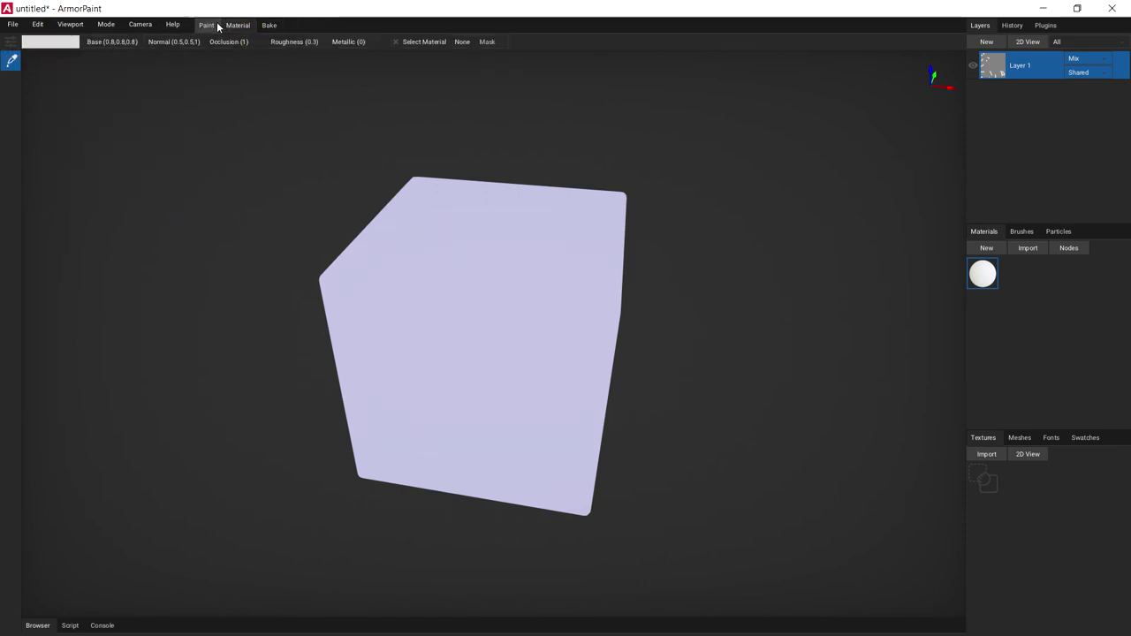
Return the viewport to Lit shading and sample the cube's material again
left_click(12, 24)
mouse_move(68, 26)
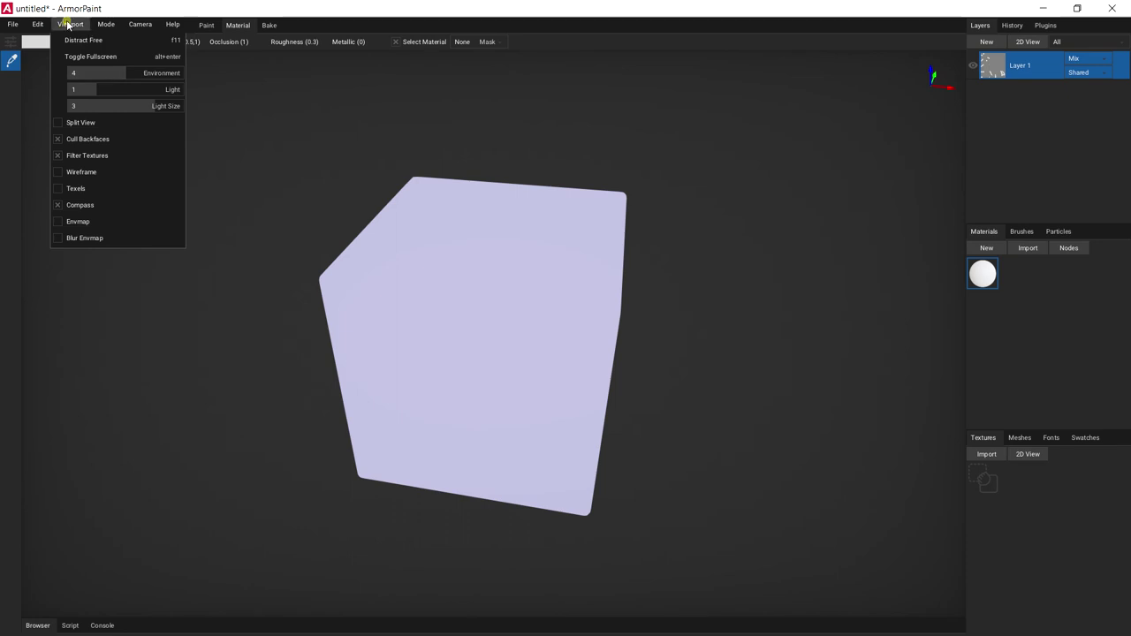
left_click(106, 24)
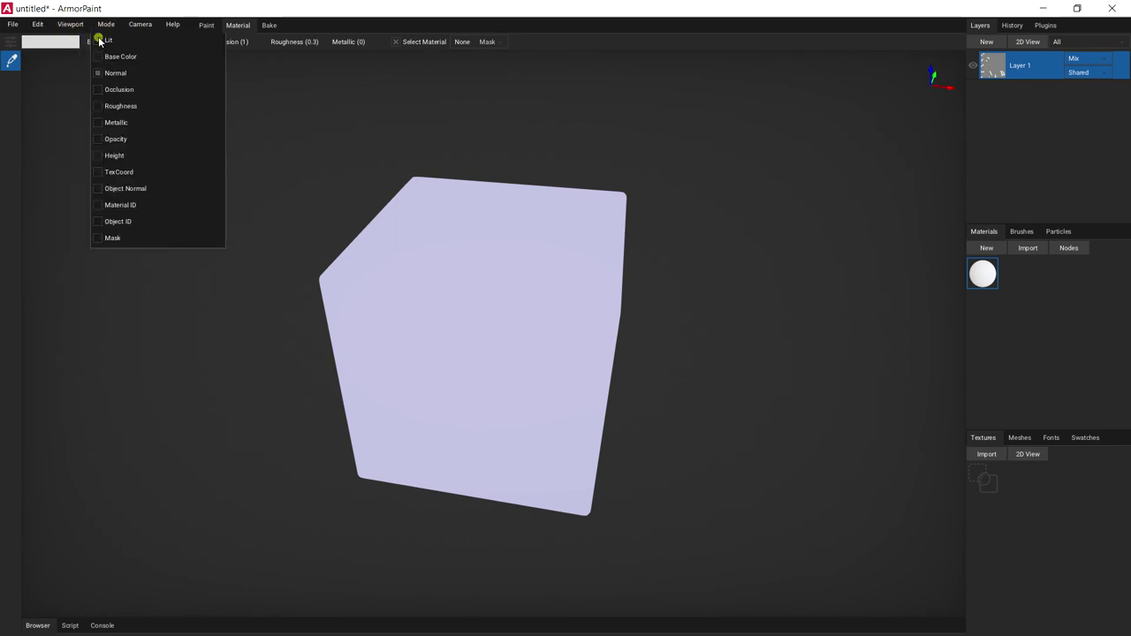
left_click(98, 40)
left_click(416, 267)
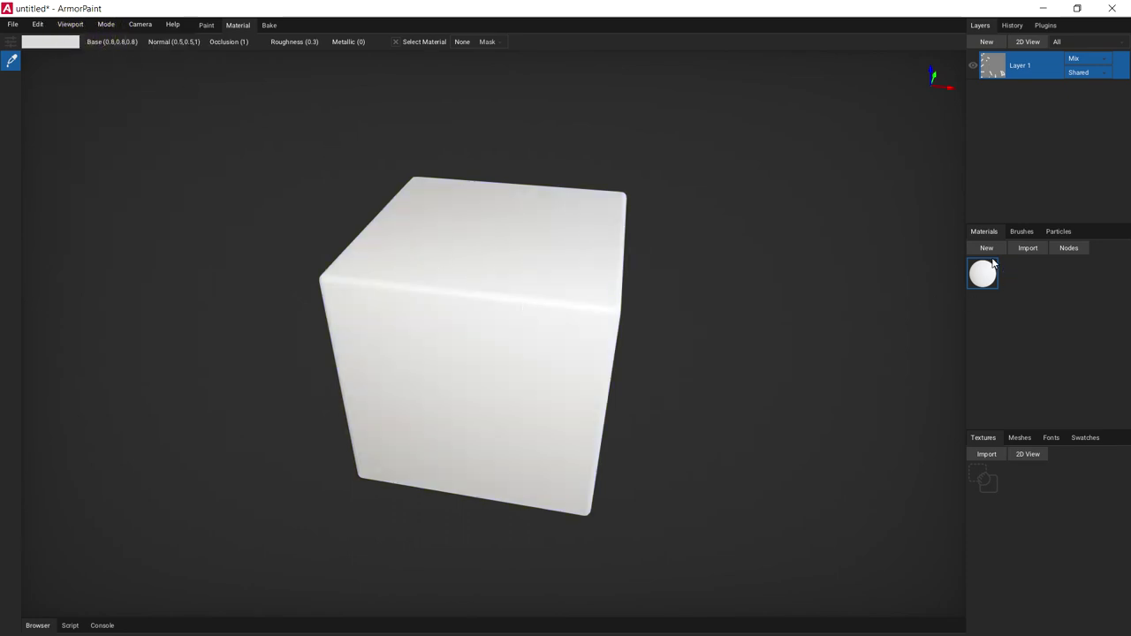